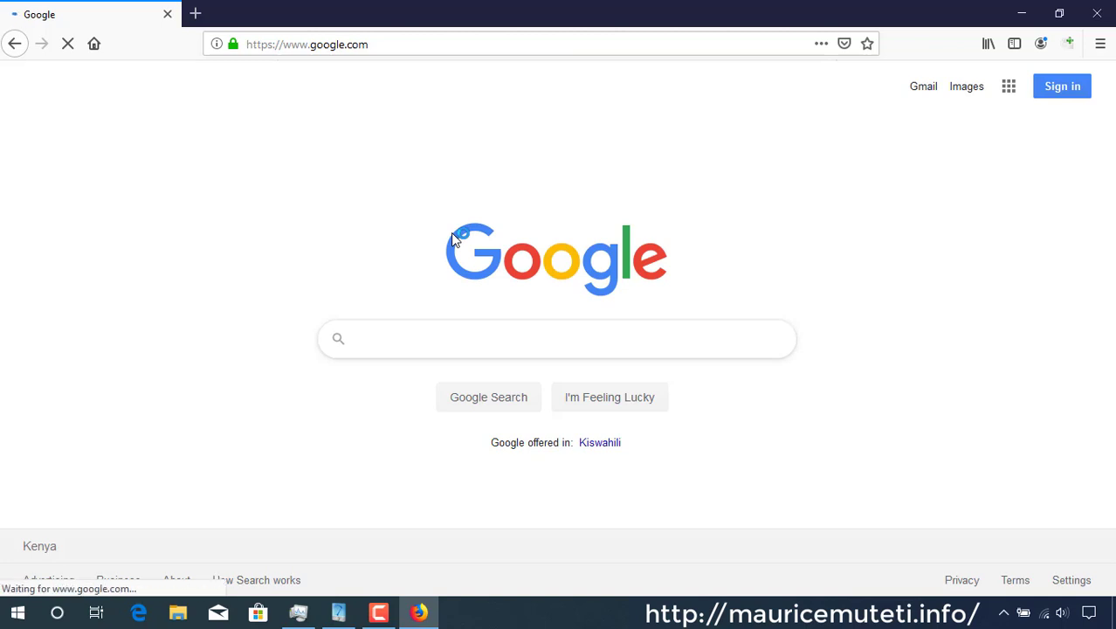
Step: Search Google for "windows 10 download iso 64 bit" and open Microsoft's Windows 10 disc image download page
text(dows)
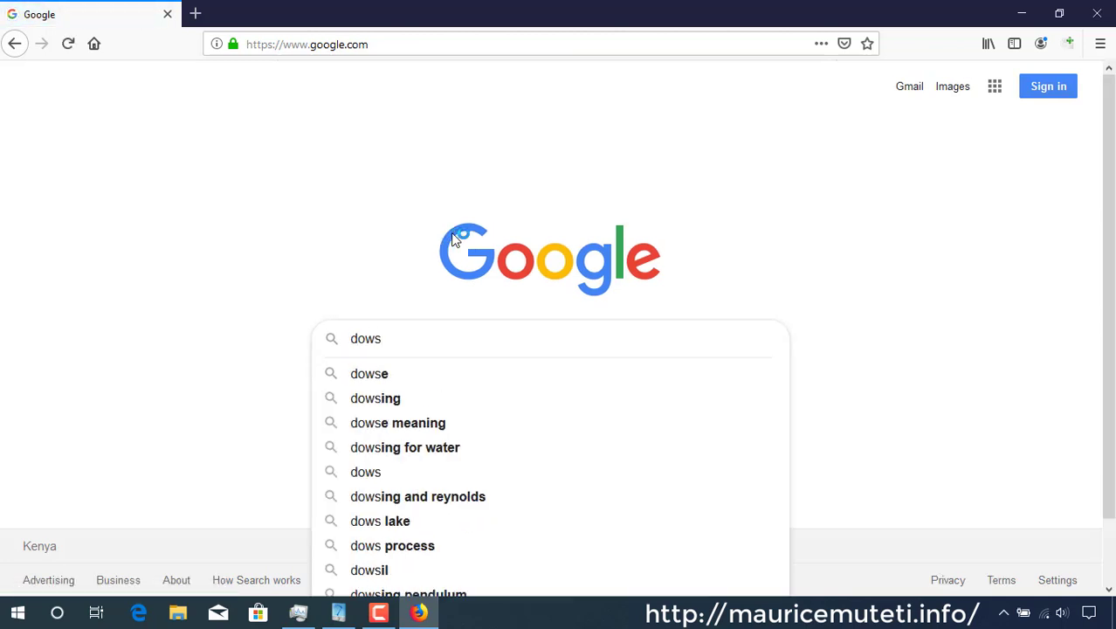
key(Home)
text(win)
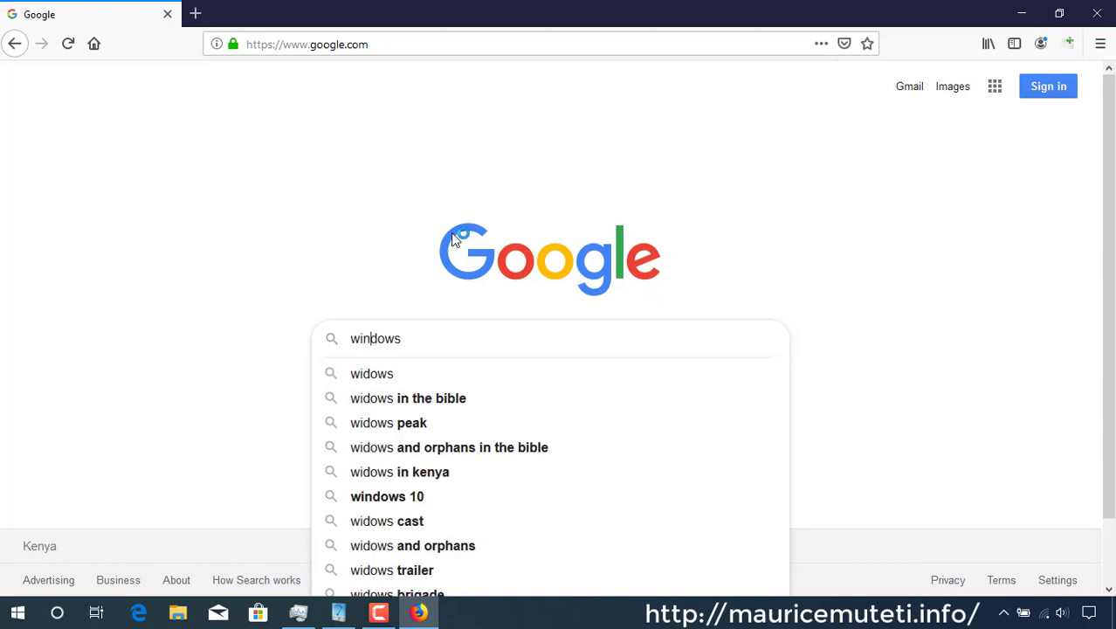
key(Down)
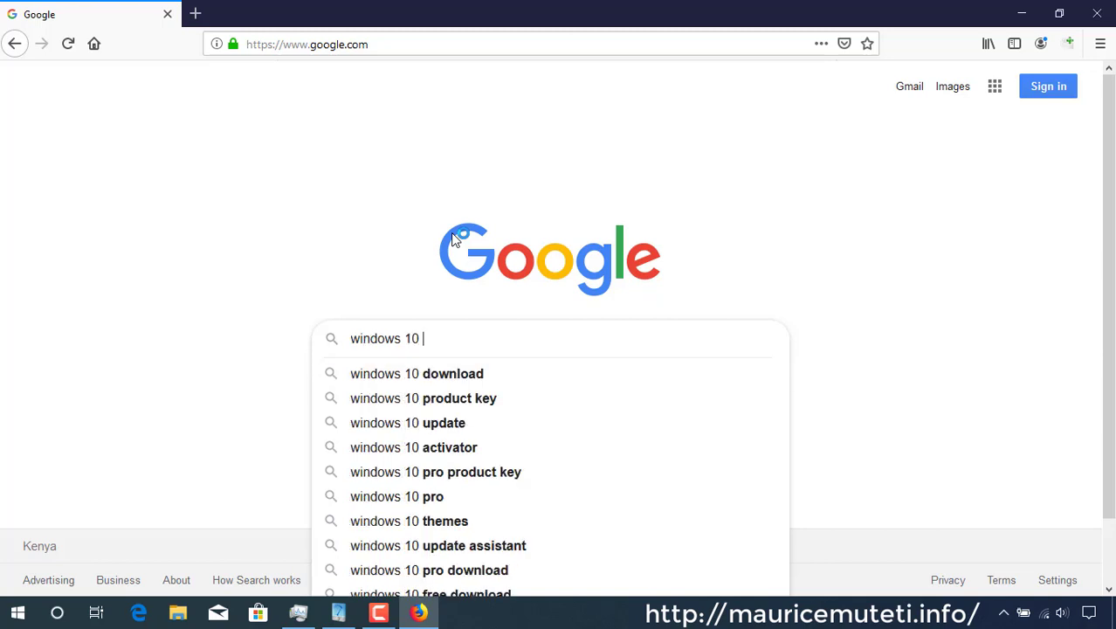
key(Down)
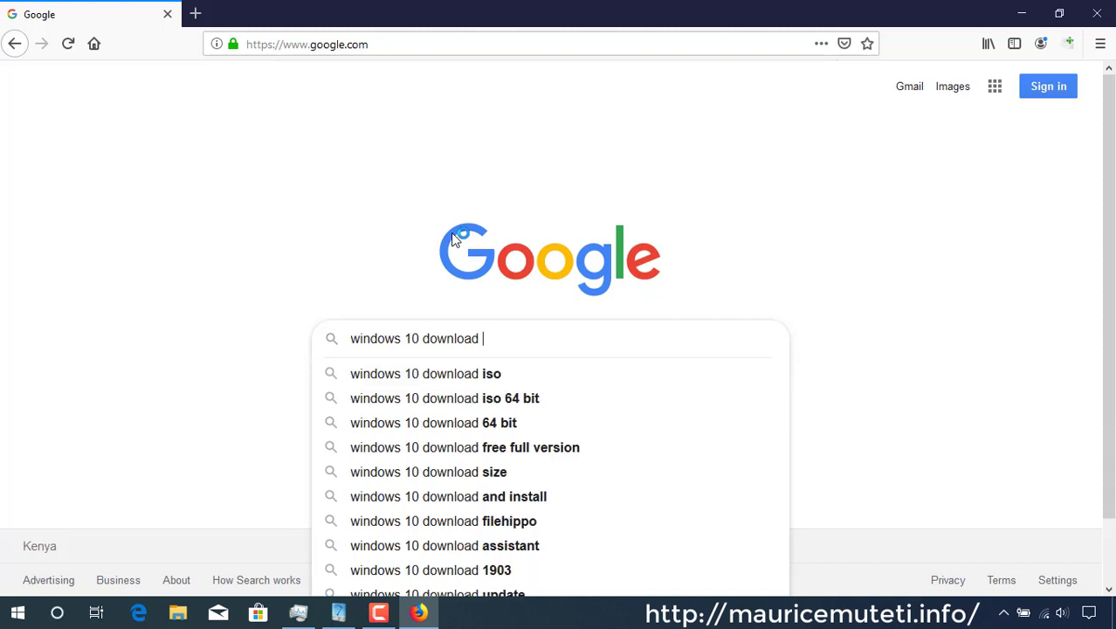
key(Down)
key(Down)
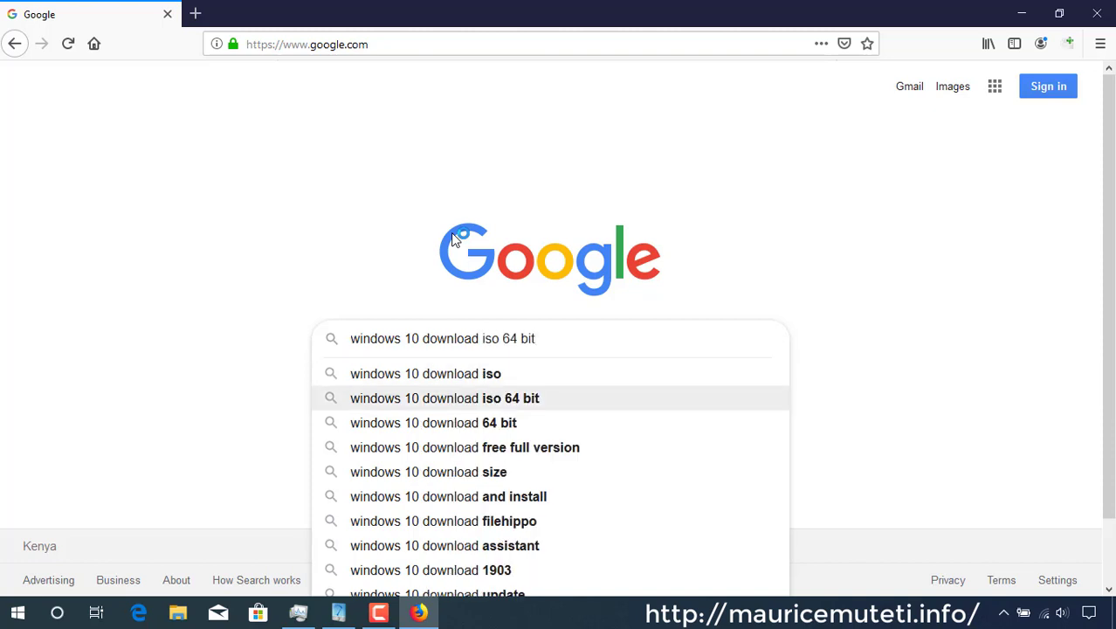
key(Return)
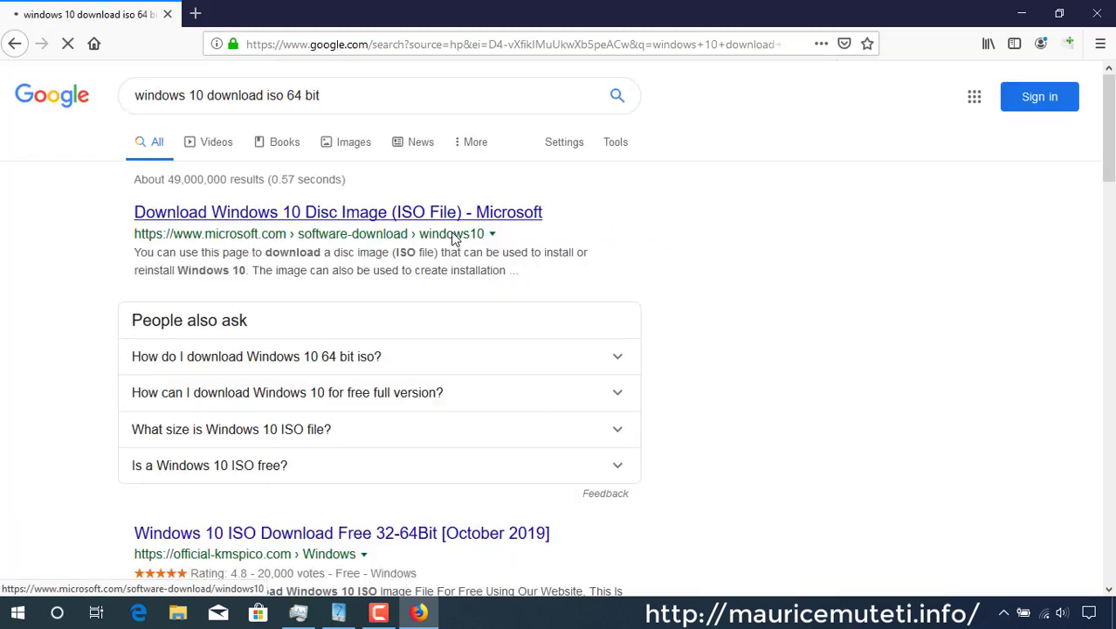
click(391, 216)
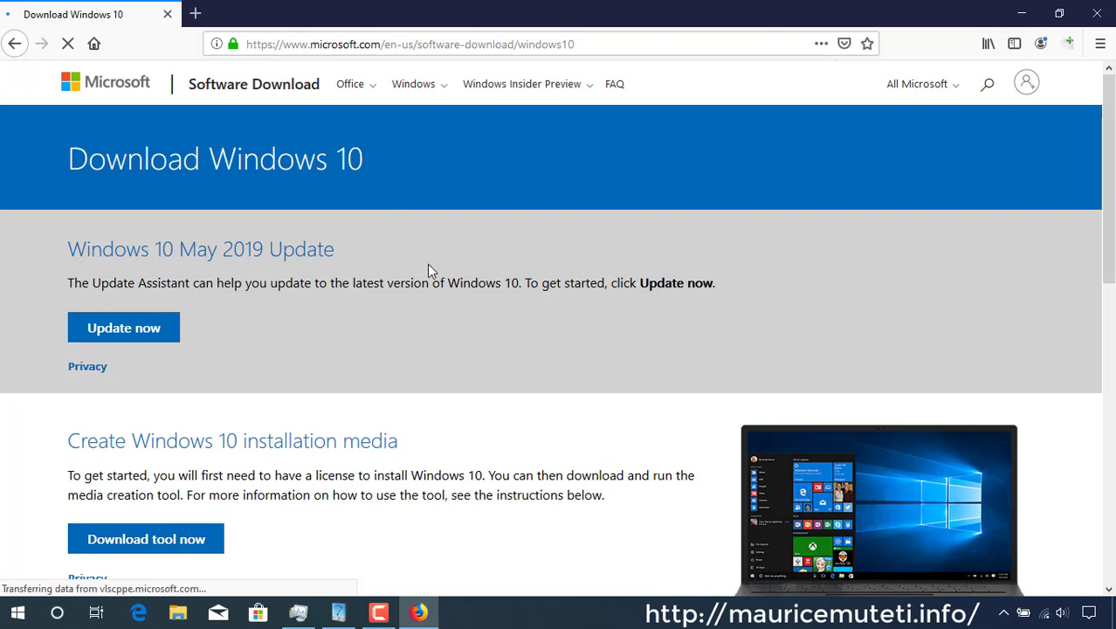
Step: Download the Windows 10 media creation tool and save MediaCreationTool1903.exe
scroll(428, 271, down, 4)
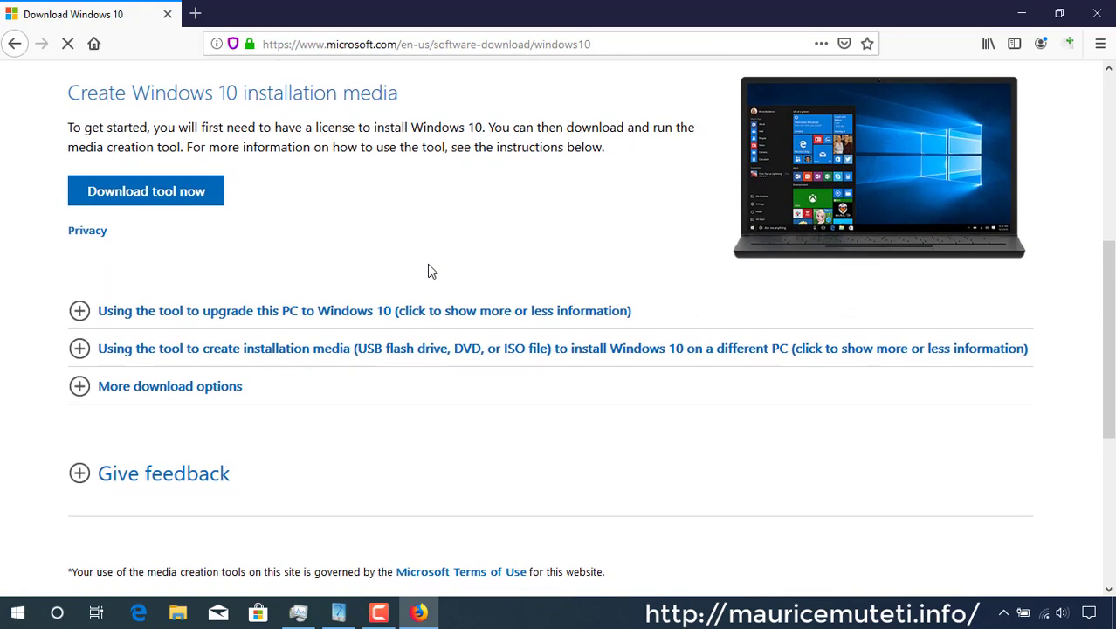
scroll(429, 271, up, 4)
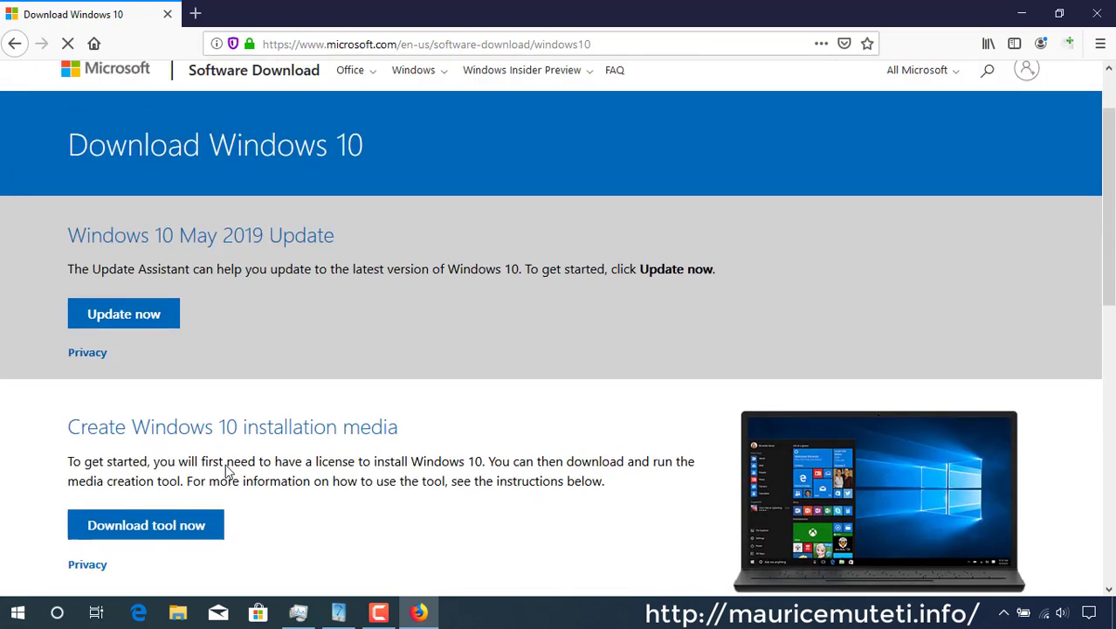
click(180, 528)
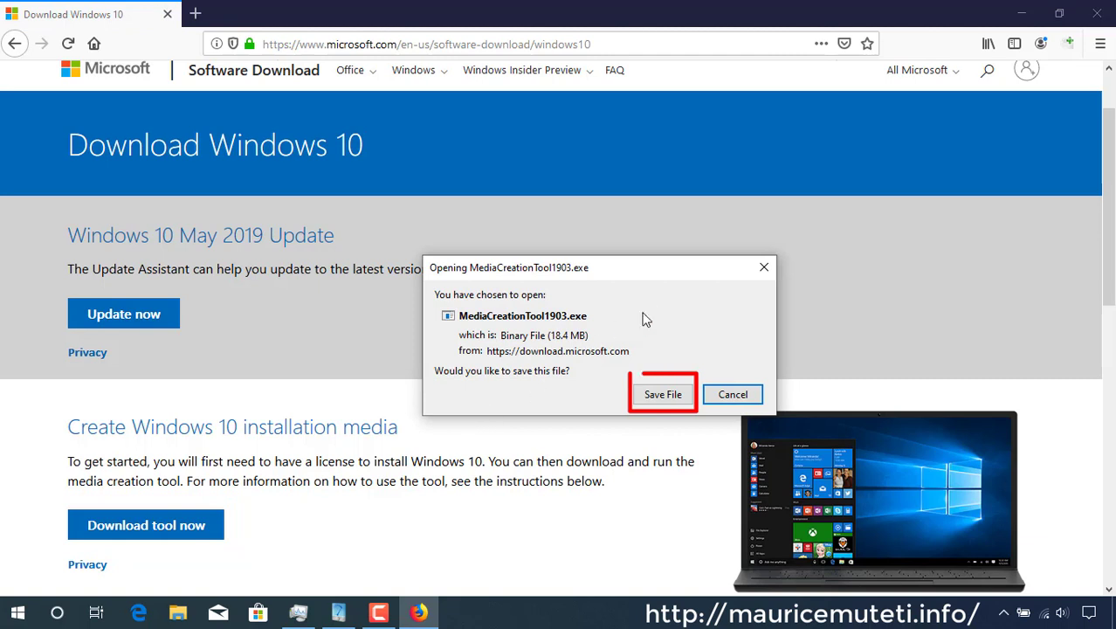
click(663, 394)
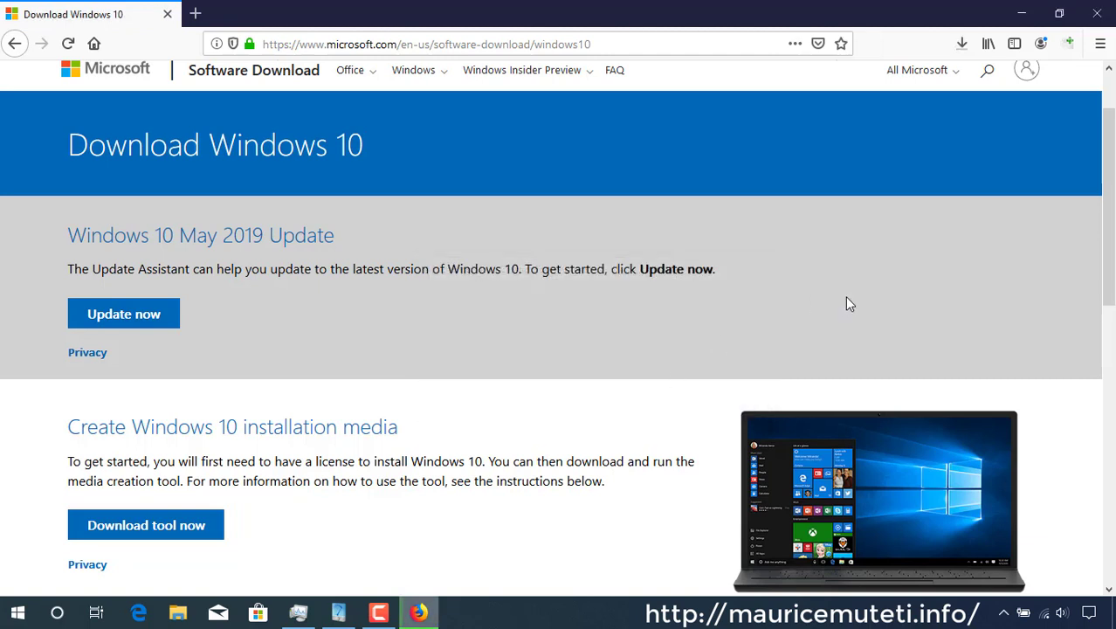
Step: Run MediaCreationTool1903 from its download folder and minimize the folder window
click(962, 46)
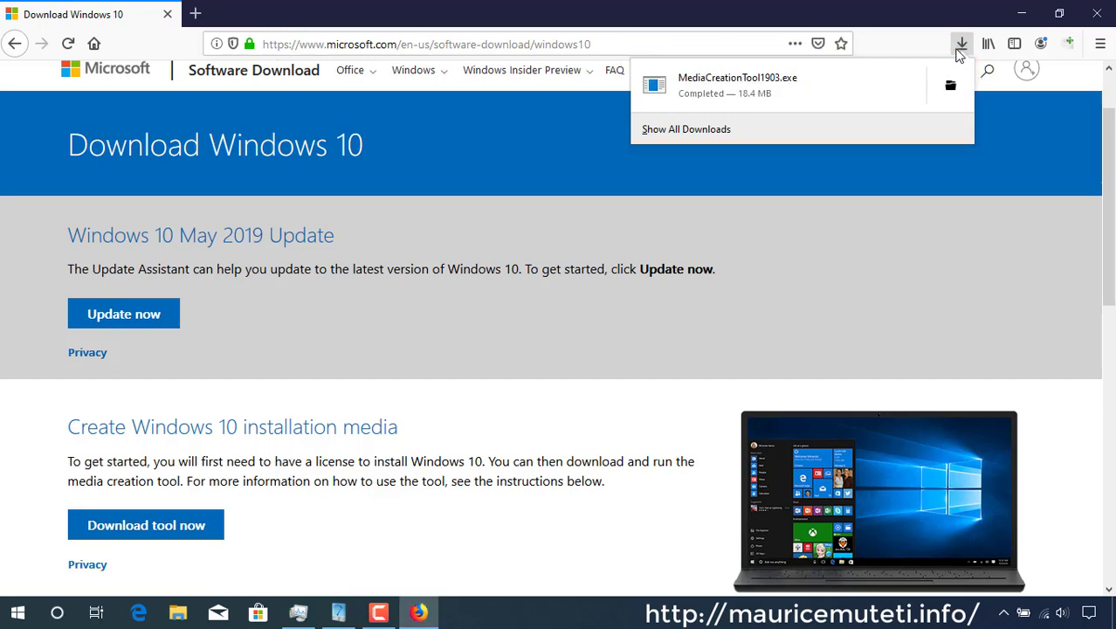
click(949, 85)
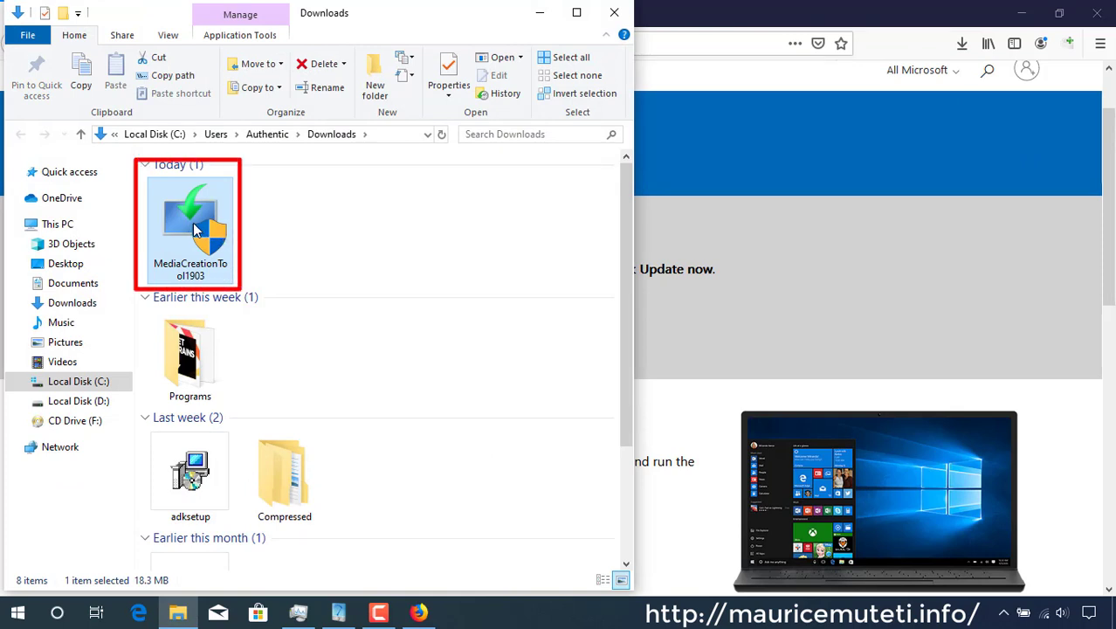
double_click(194, 229)
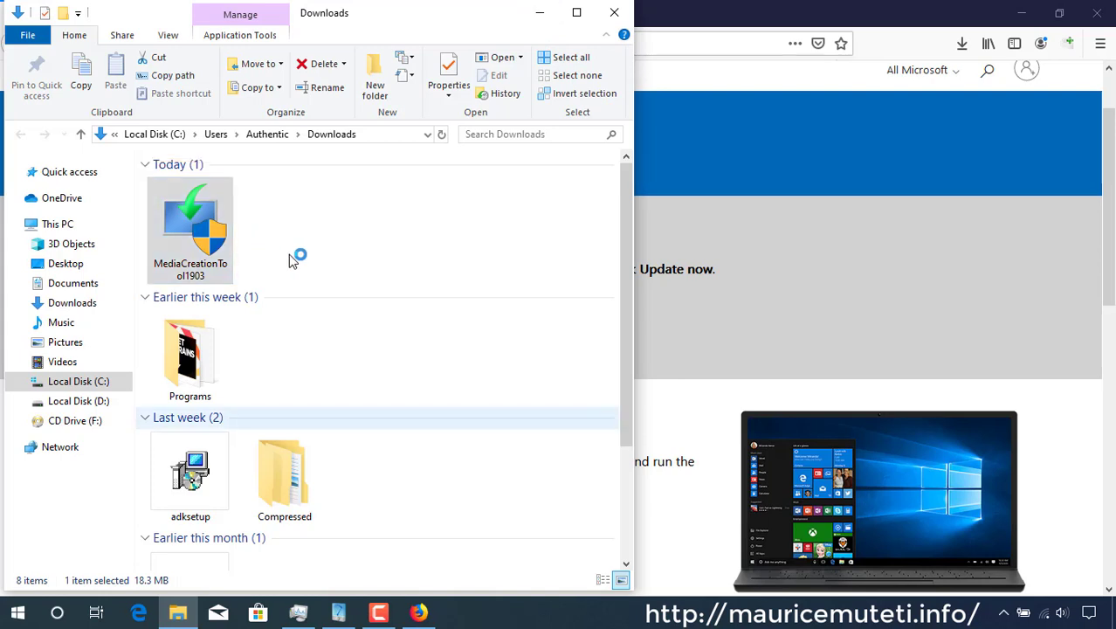
click(534, 14)
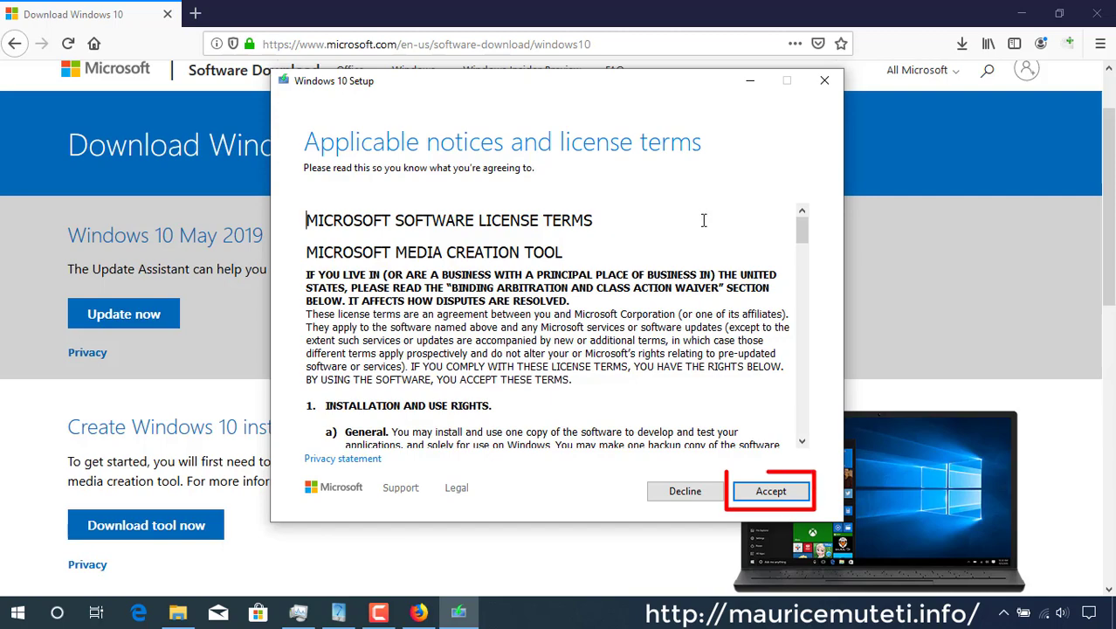
Step: Accept the media creation tool's license terms and choose to create installation media for another PC
scroll(613, 372, down, 3)
scroll(613, 372, down, 20)
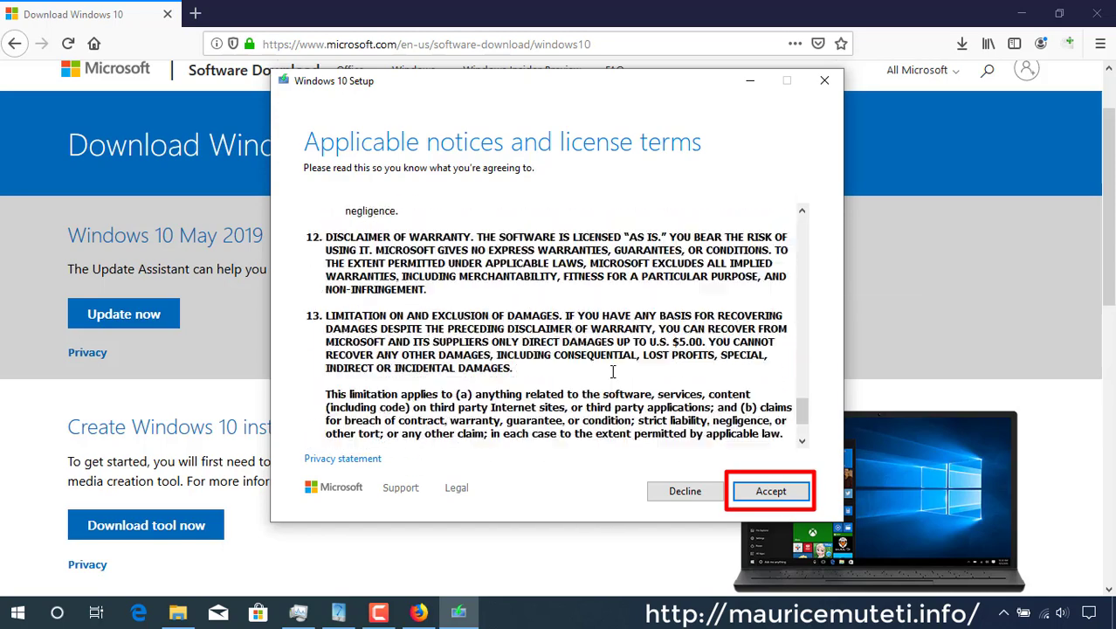
click(779, 491)
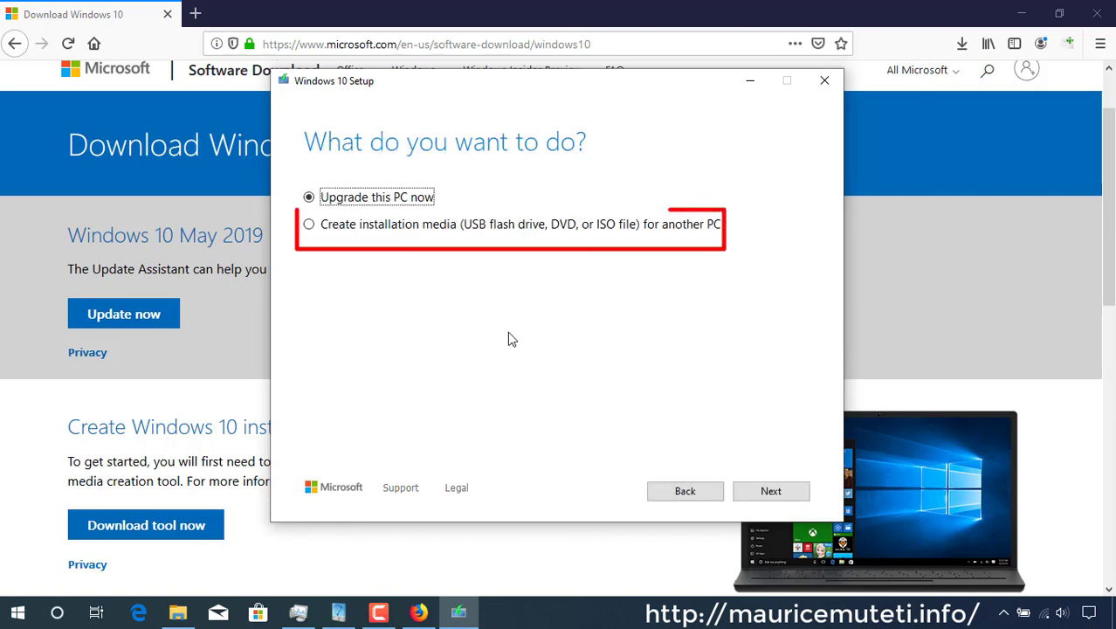
click(350, 229)
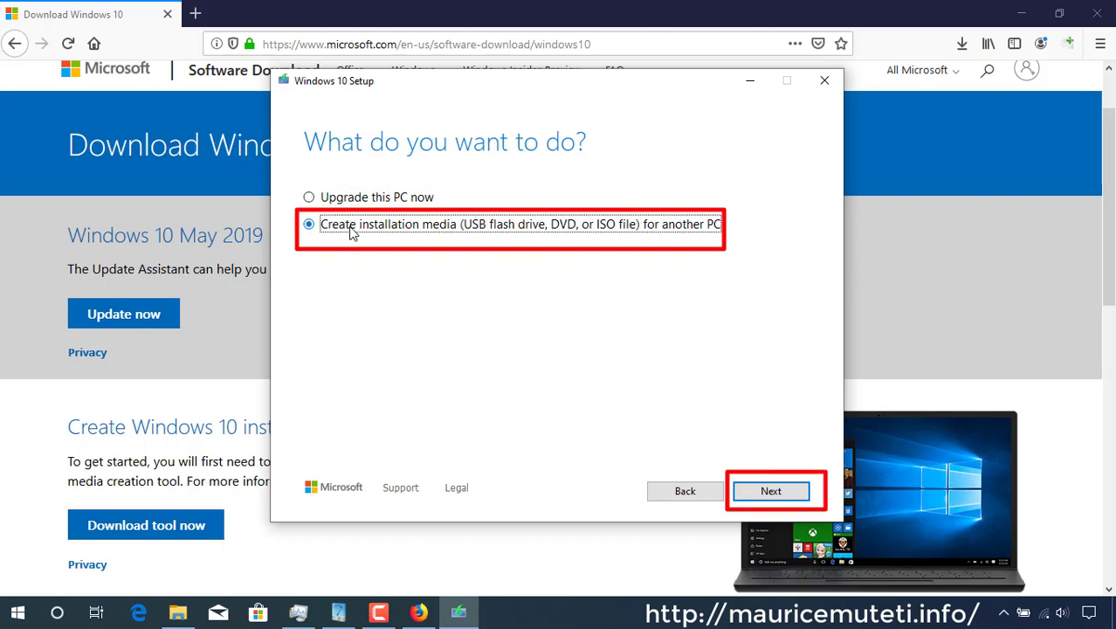
click(770, 492)
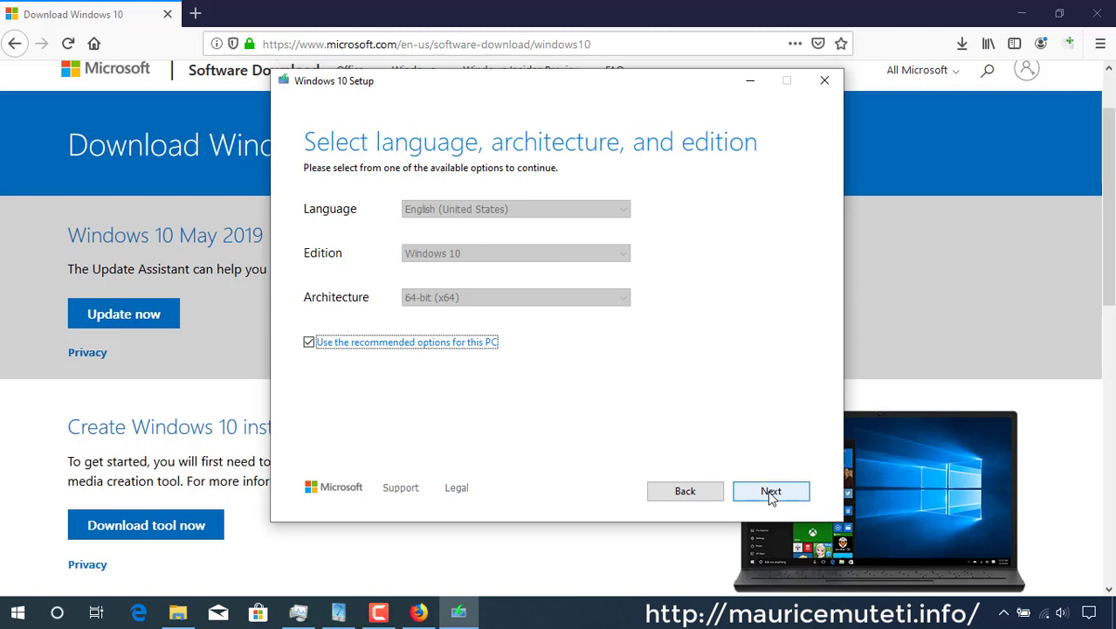
Step: Turn off the recommended options for this PC and continue with English (United States), Windows 10 and 64-bit (x64)
click(406, 345)
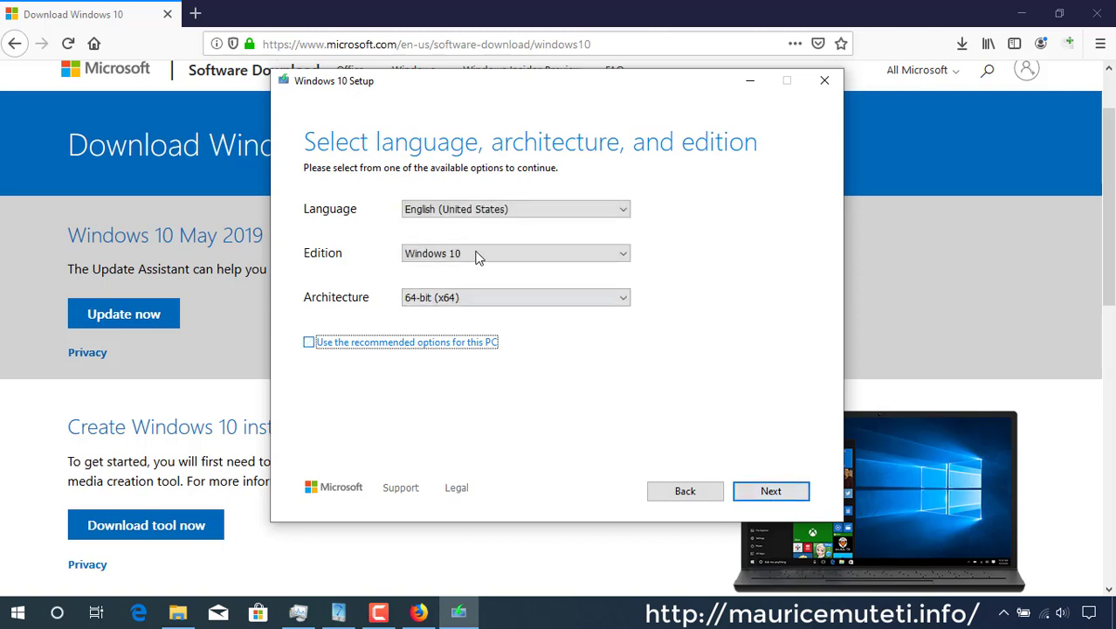
click(490, 212)
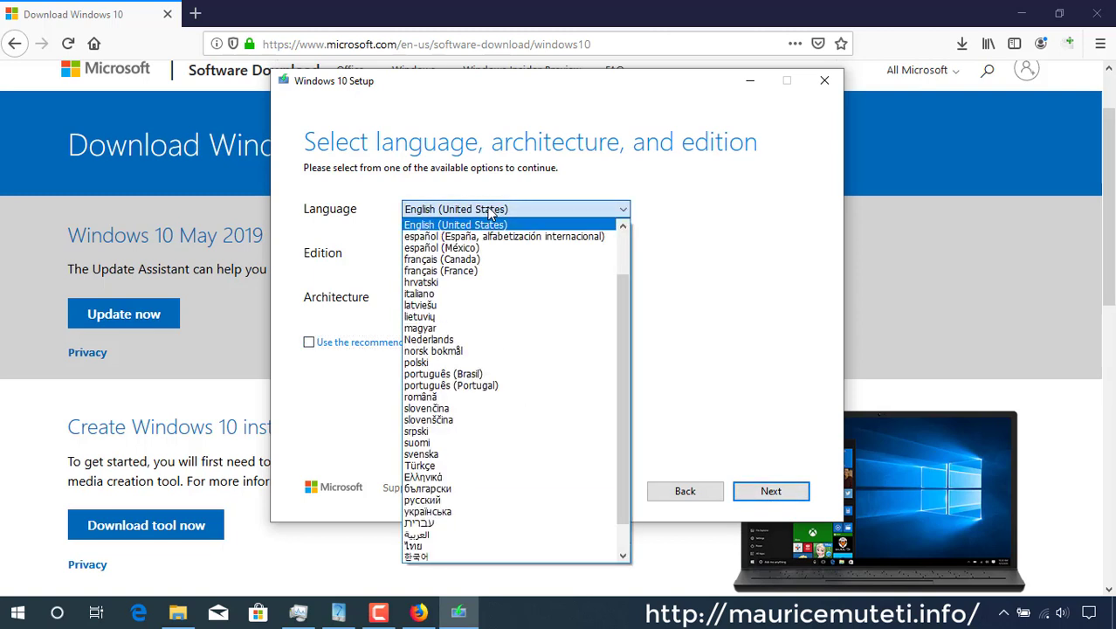
click(490, 211)
click(479, 253)
click(479, 252)
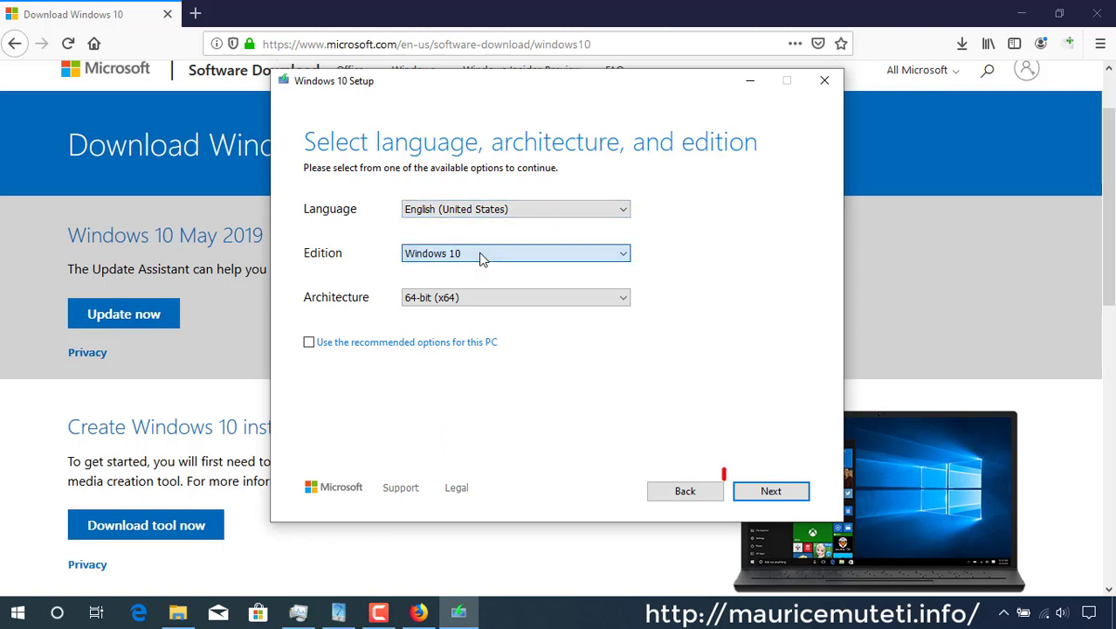
click(479, 298)
click(478, 302)
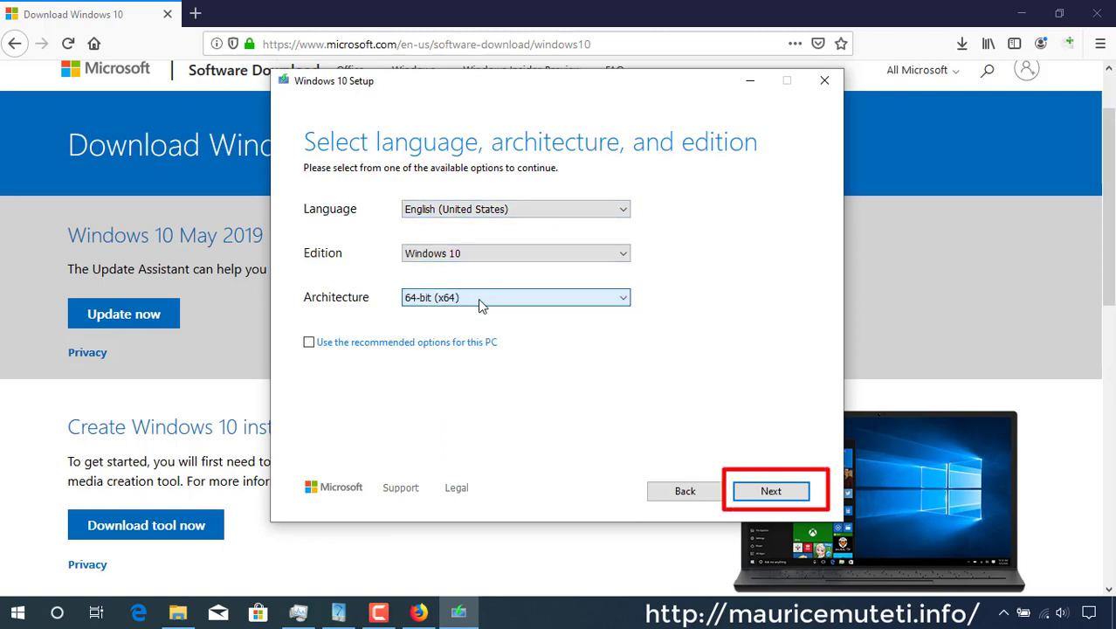
click(310, 341)
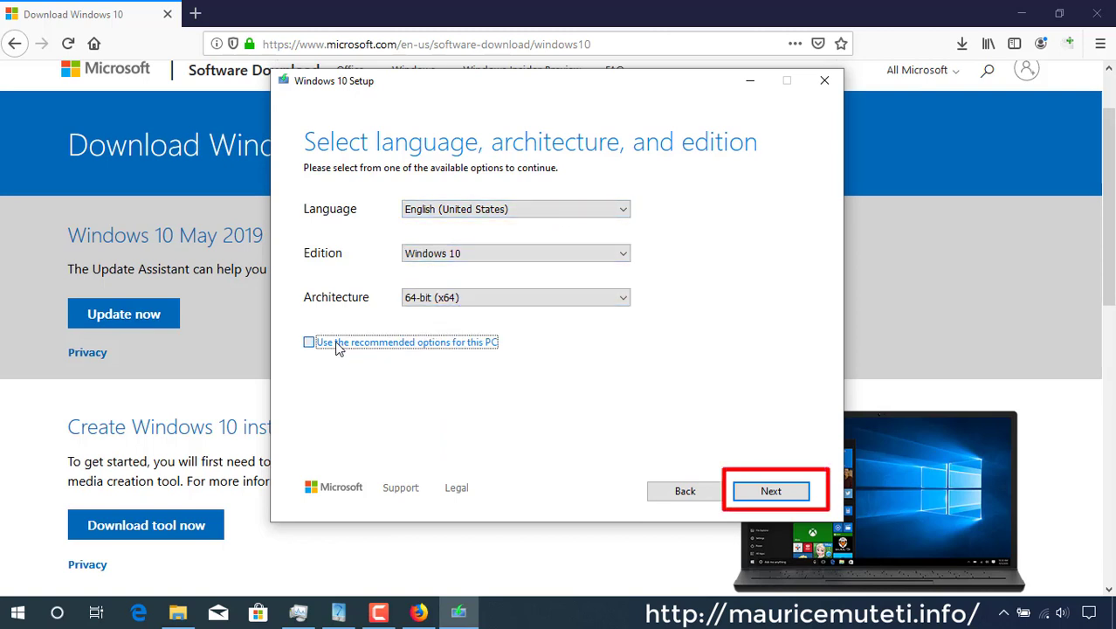
click(795, 493)
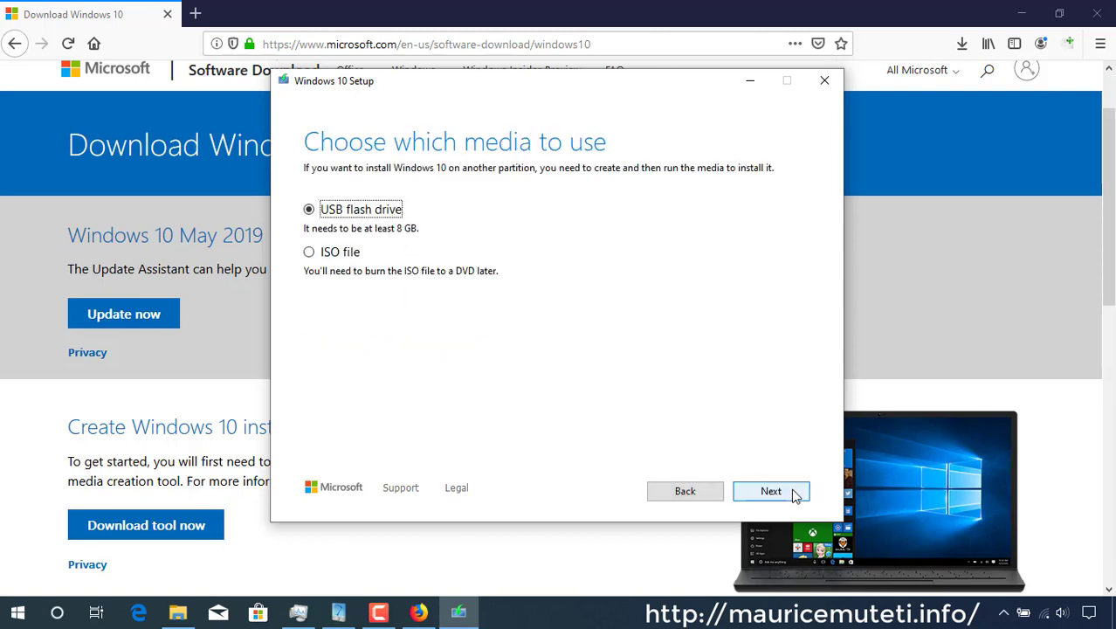
Step: Choose ISO file as the installation media and proceed to selecting its save path
click(353, 258)
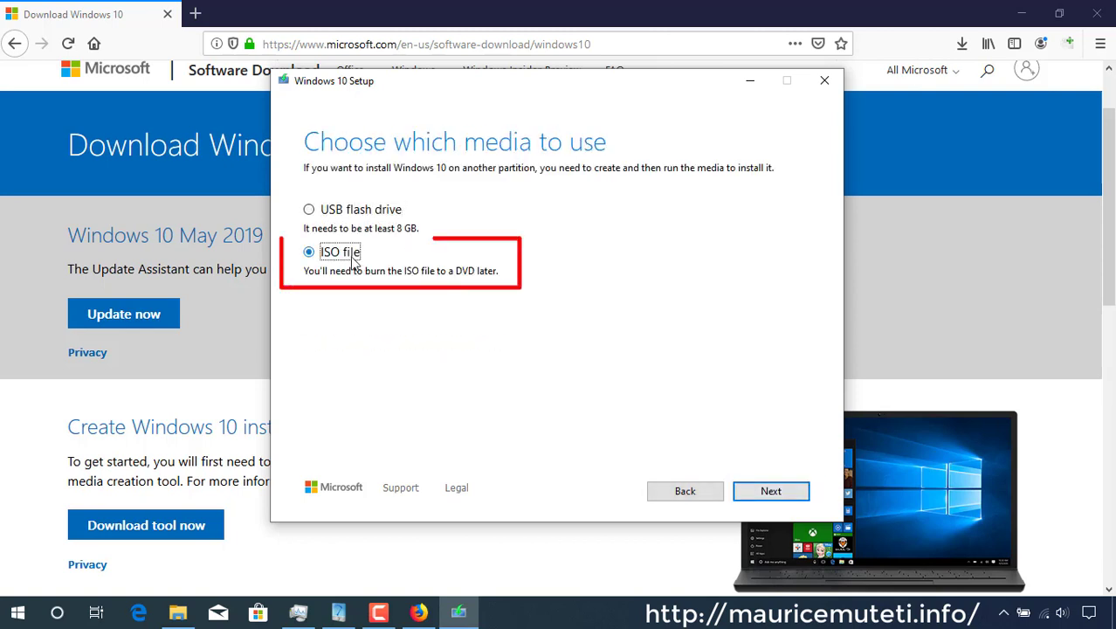
click(776, 495)
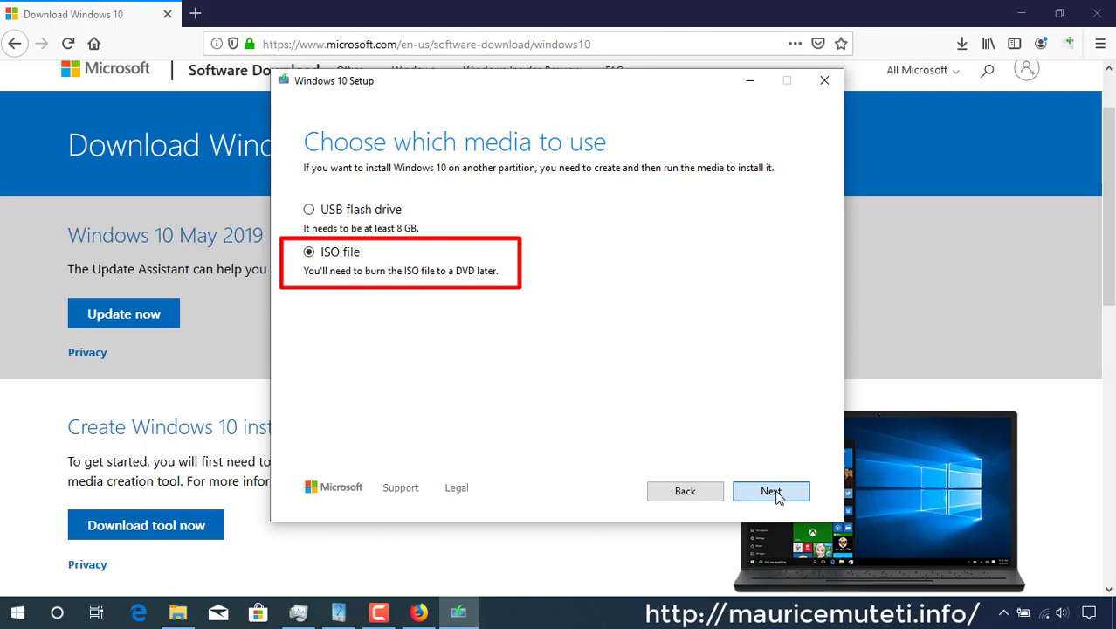
click(774, 493)
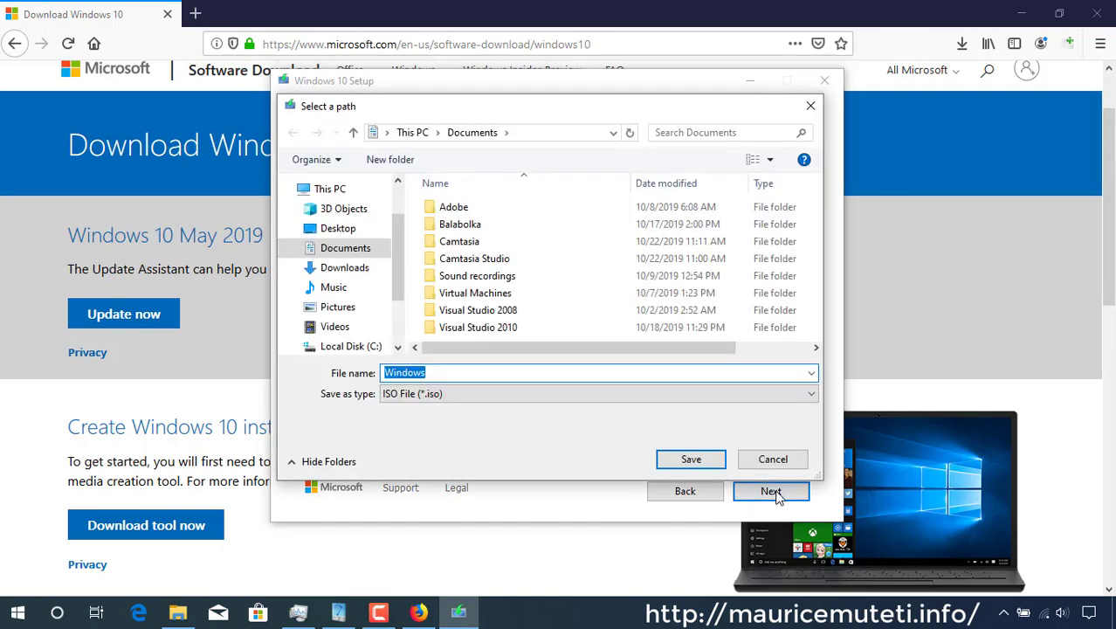
Step: Save the ISO file in Documents under the name "Windows 10 64 Bit"
double_click(532, 115)
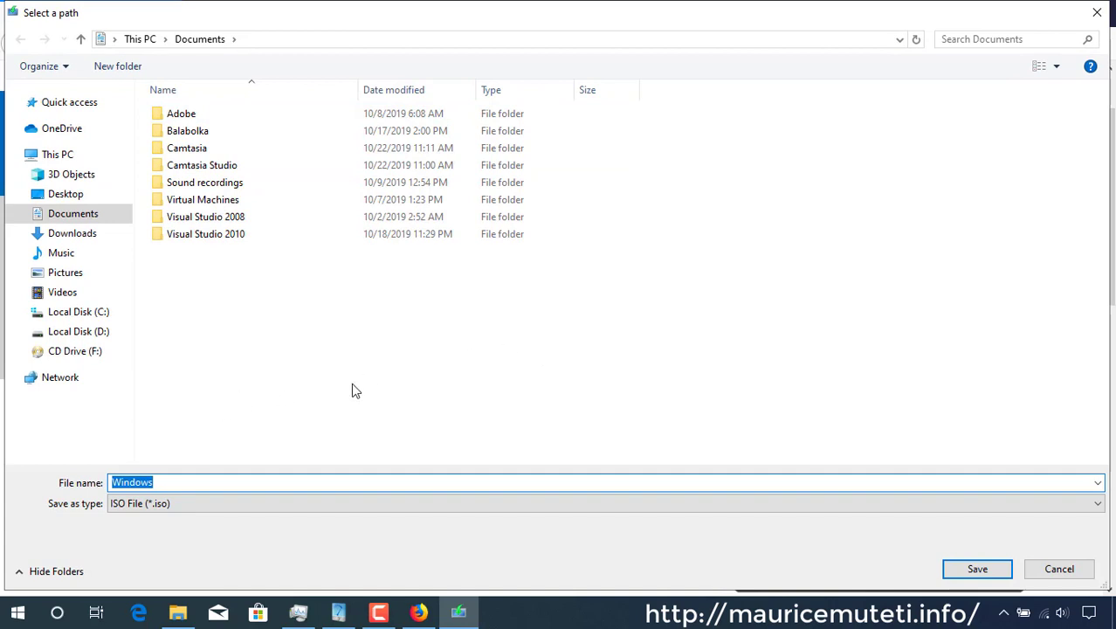
click(294, 481)
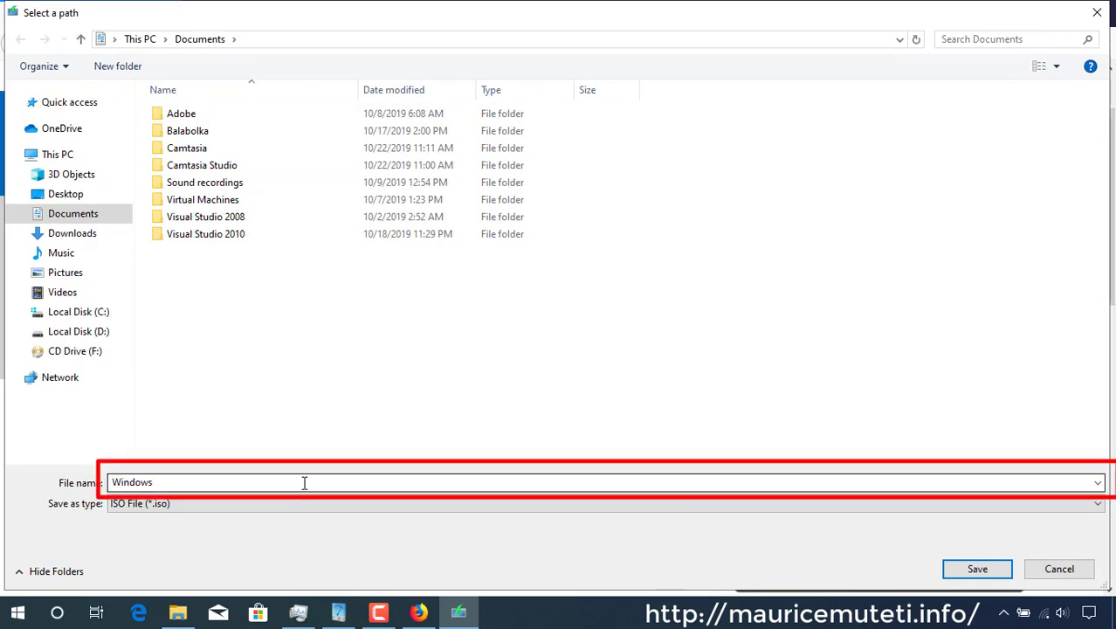
click(228, 484)
click(248, 483)
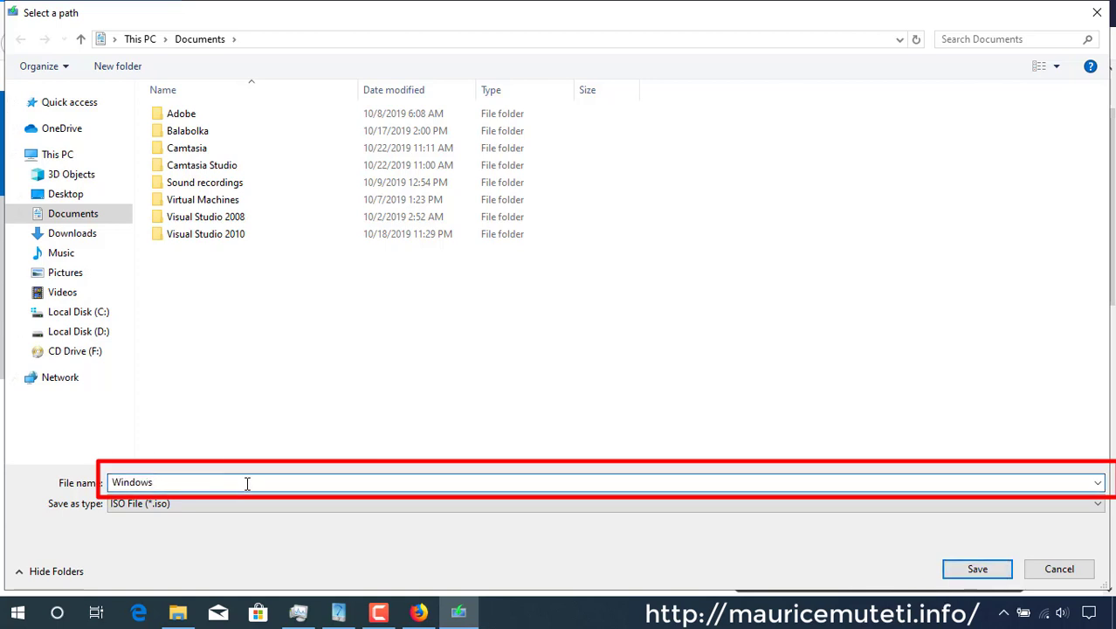
text(10 64 Bit)
click(978, 568)
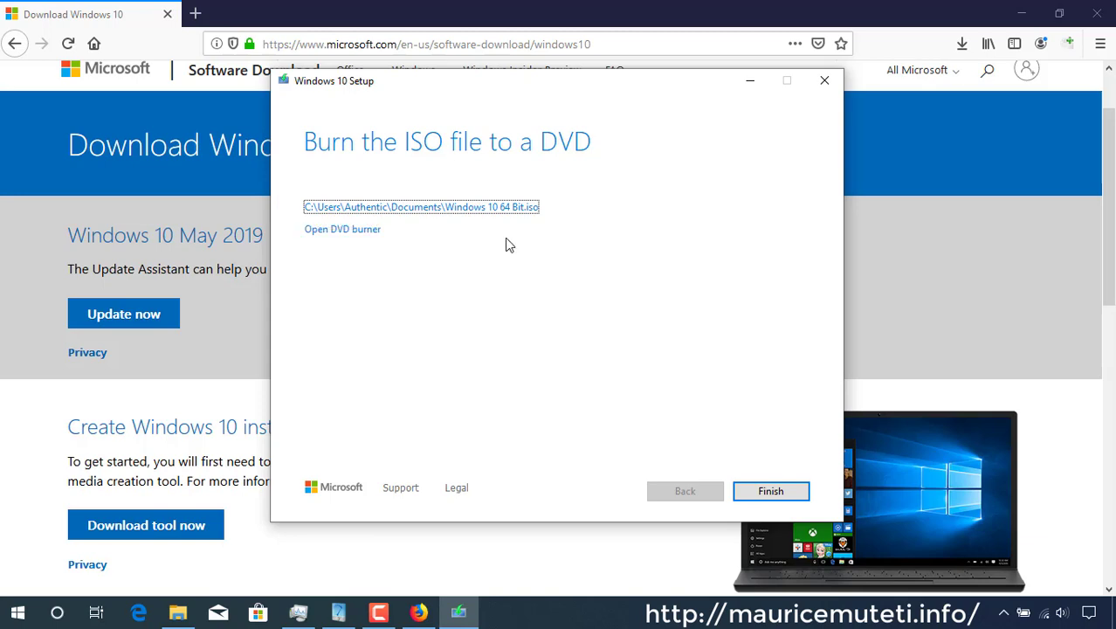
Step: Open the folder containing the finished ISO, examine the file's properties, and close both windows
click(499, 222)
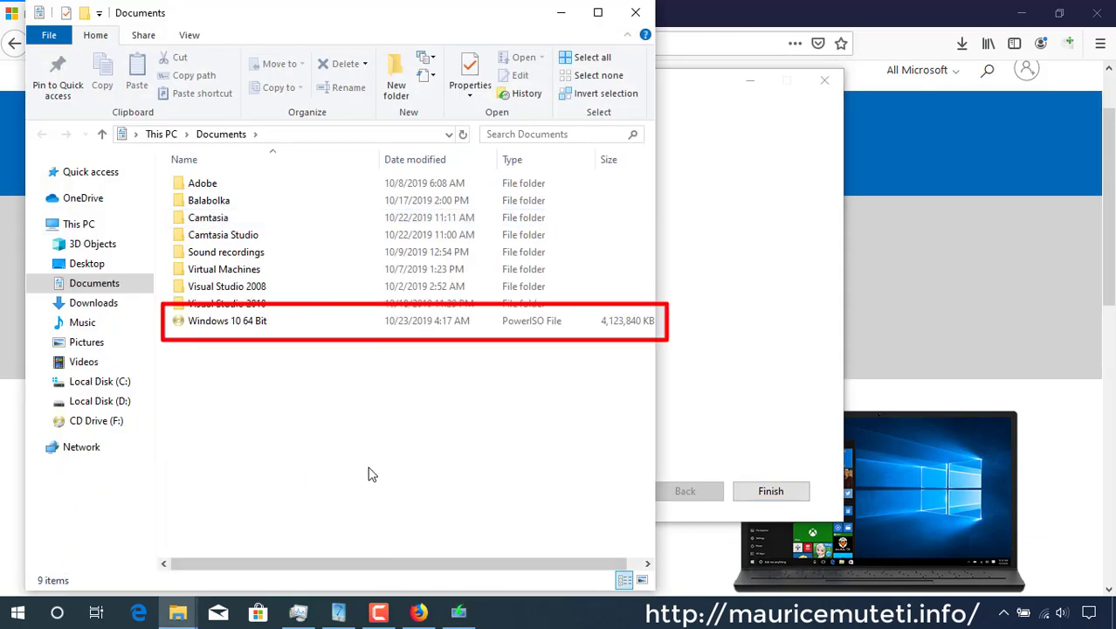
click(505, 323)
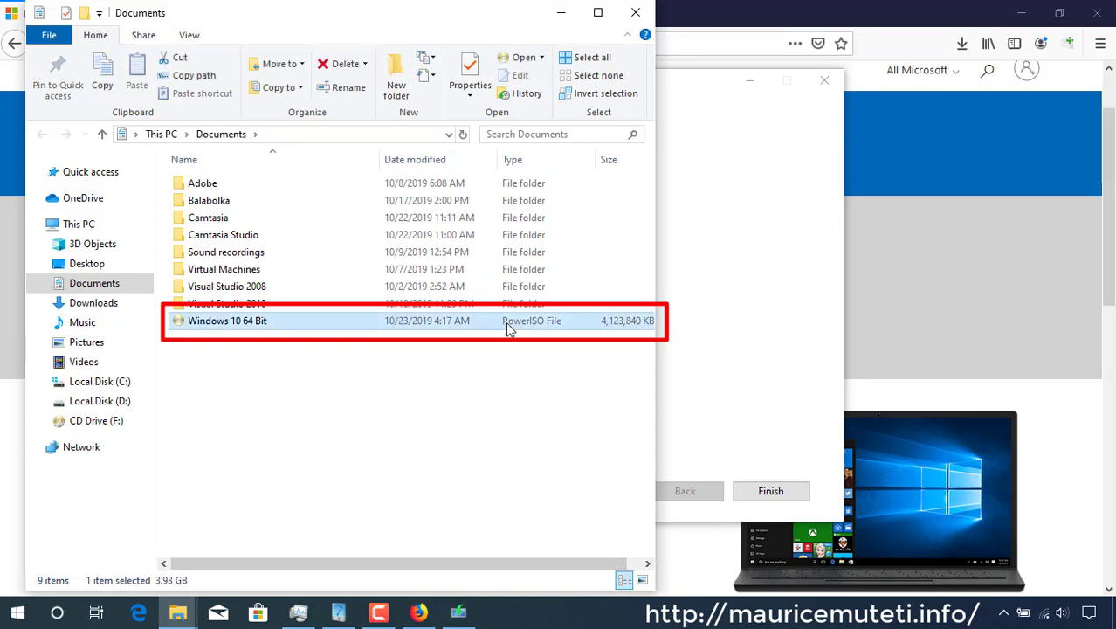
right_click(510, 328)
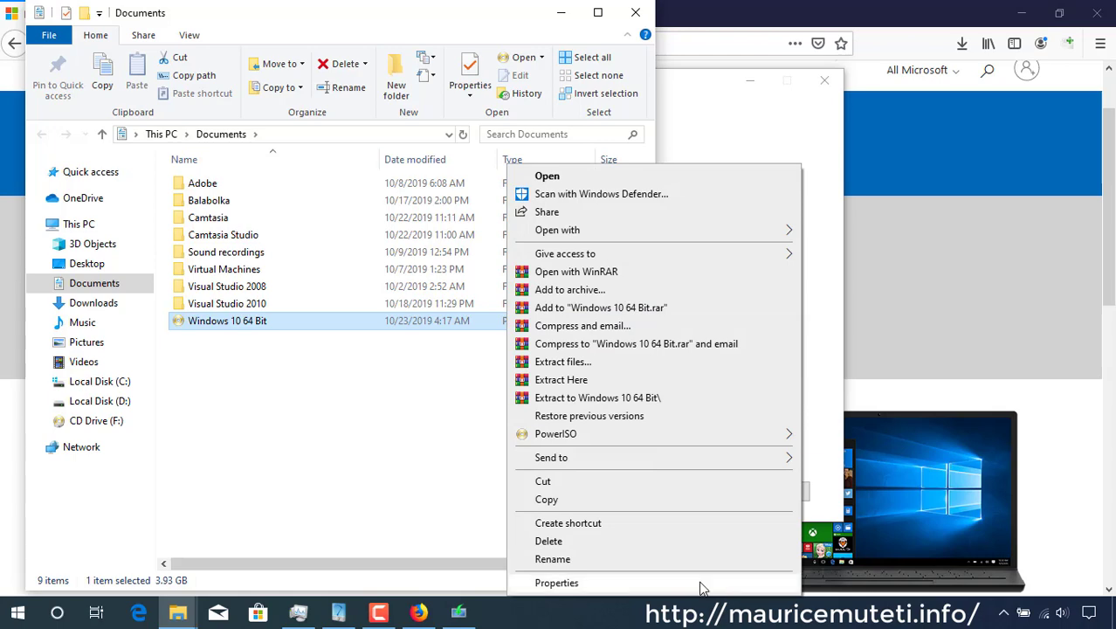
click(701, 586)
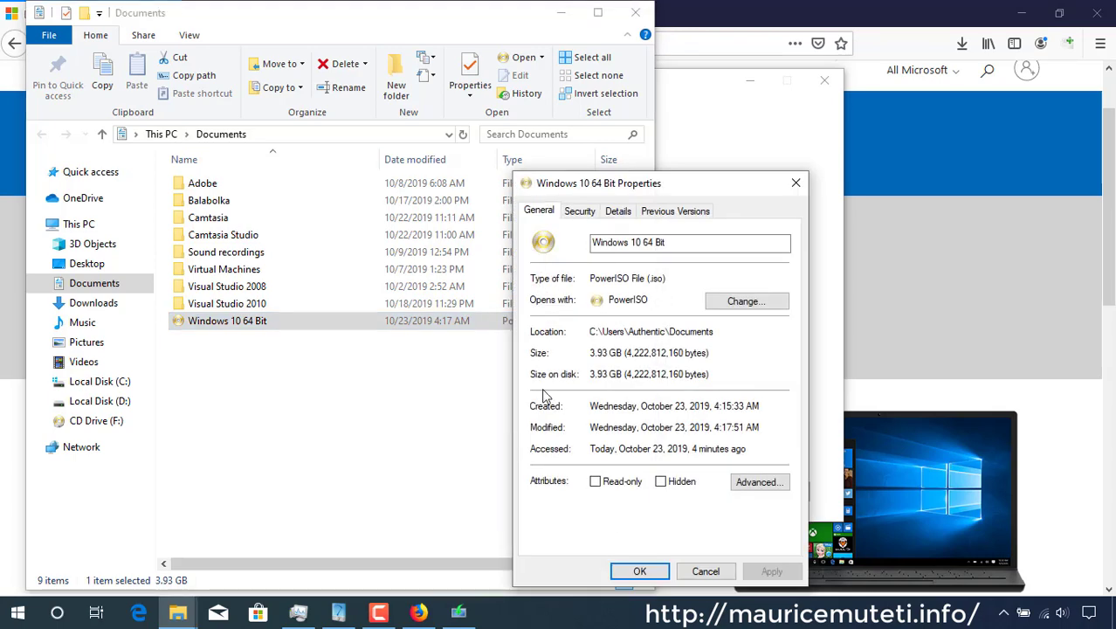
click(796, 182)
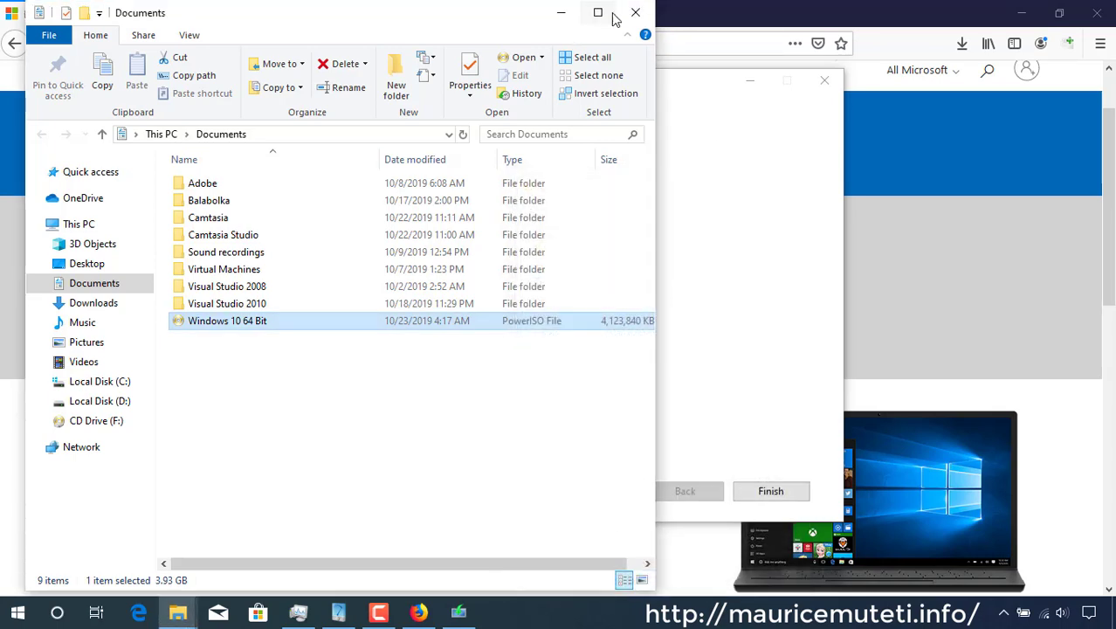
click(635, 12)
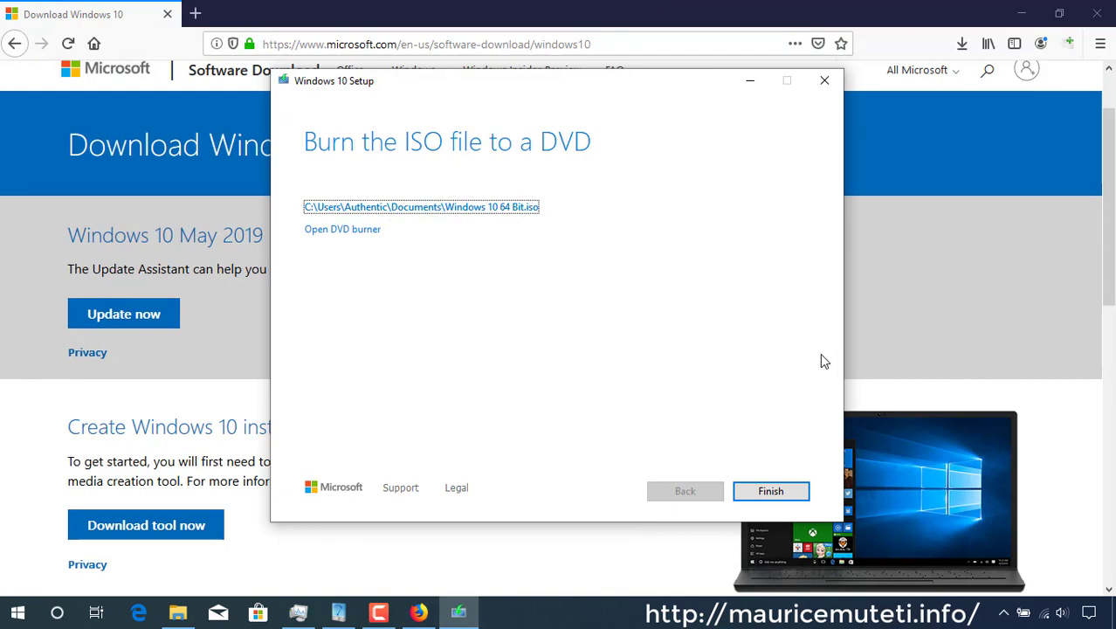
Step: Finish the Windows 10 Setup wizard
click(777, 493)
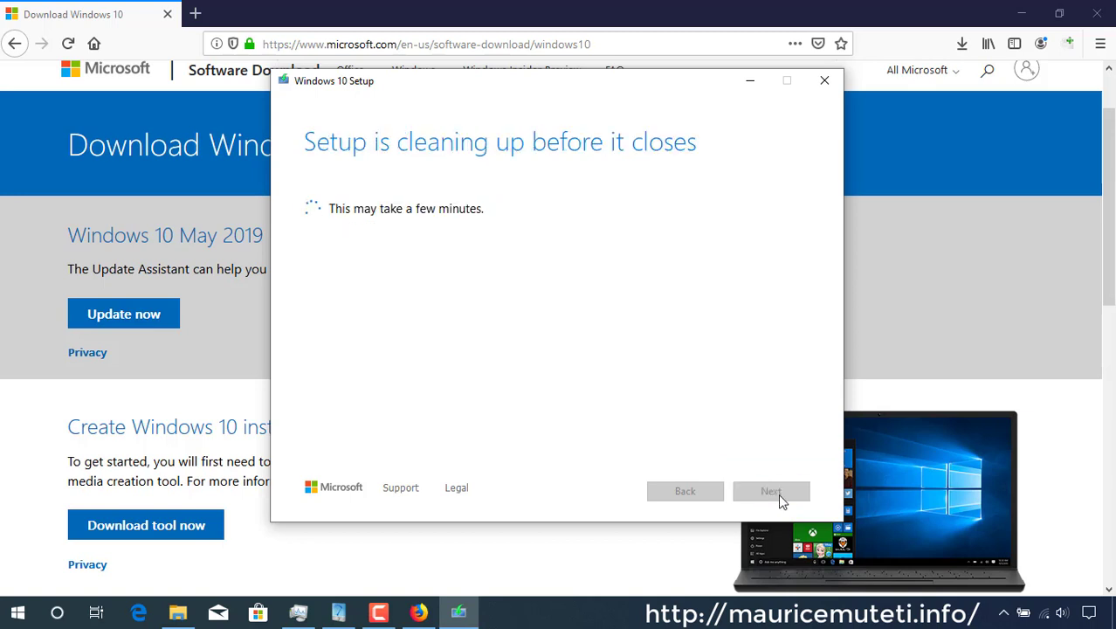